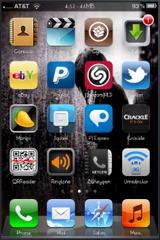
Show the current volume HUD to see its default colour.
key("XF86AudioRaiseVolume")
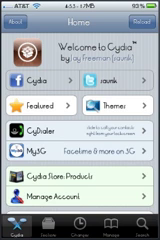
View the Changes list of recently updated packages to find VolumeColor.
left_click(78, 228)
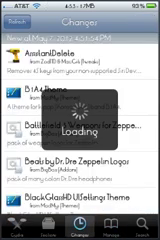
scroll(80, 130, "down", 4)
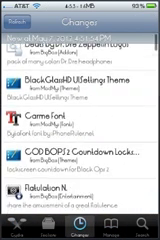
scroll(80, 130, "down", 4)
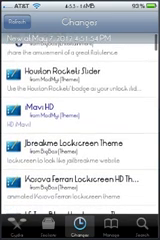
scroll(80, 130, "down", 2)
scroll(80, 130, "down", 2)
scroll(80, 130, "down", 2)
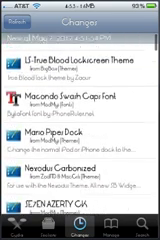
scroll(80, 130, "down", 2)
scroll(80, 130, "down", 2)
scroll(80, 130, "down", 1)
scroll(80, 130, "down", 3)
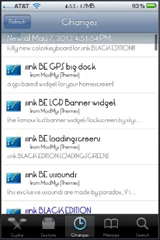
scroll(80, 130, "down", 2)
scroll(80, 130, "down", 3)
scroll(80, 130, "down", 2)
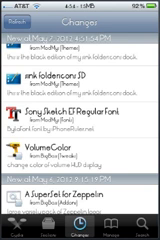
View the VolumeColor package details with its description and screenshot.
left_click(80, 150)
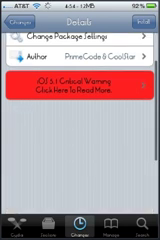
scroll(80, 120, "down", 3)
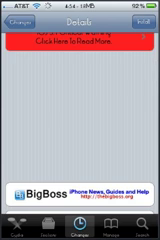
scroll(80, 120, "down", 5)
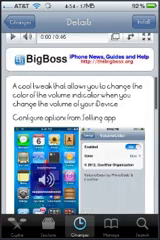
scroll(80, 120, "down", 2)
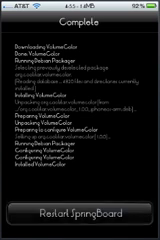
Restart SpringBoard so the newly installed VolumeColor tweak loads.
left_click(80, 213)
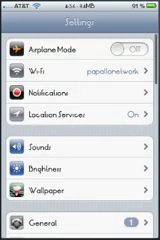
scroll(80, 130, "down", 3)
scroll(80, 130, "down", 2)
scroll(80, 130, "down", 3)
scroll(80, 130, "down", 3)
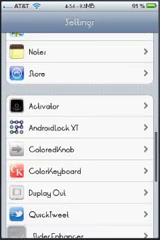
scroll(80, 130, "down", 2)
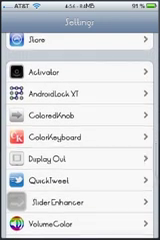
scroll(80, 130, "down", 1)
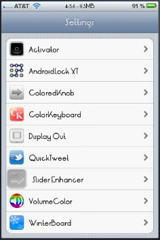
Set the VolumeColor overlay colour to Green and return to the tweak list.
left_click(80, 200)
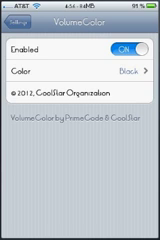
left_click(80, 70)
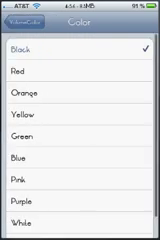
scroll(80, 140, "down", 2)
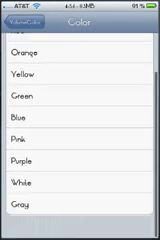
left_click(80, 112)
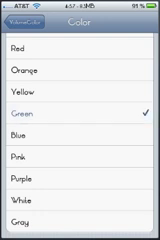
left_click(22, 20)
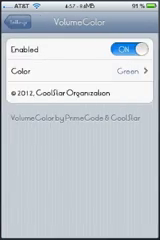
left_click(17, 20)
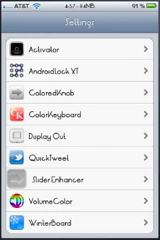
key("super")
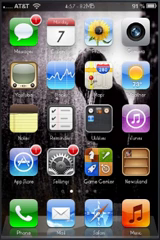
key("XF86AudioRaiseVolume")
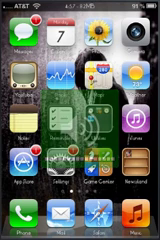
key("XF86AudioRaiseVolume")
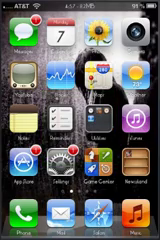
left_click(60, 163)
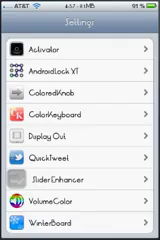
left_click(60, 200)
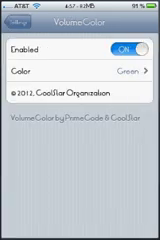
left_click(80, 70)
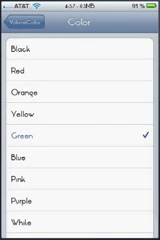
scroll(80, 130, "down", 1)
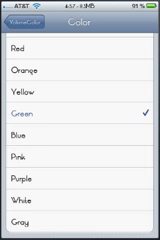
scroll(80, 130, "up", 1)
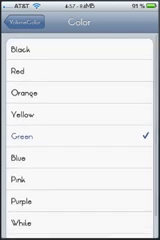
left_click(80, 70)
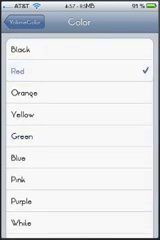
left_click(22, 18)
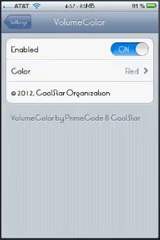
key("XF86AudioRaiseVolume")
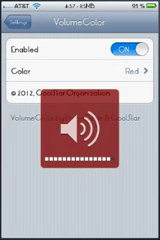
left_click(18, 18)
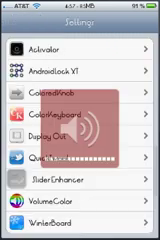
left_click(80, 201)
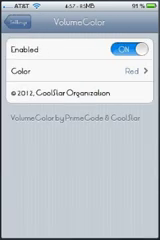
left_click(80, 70)
left_click(80, 136)
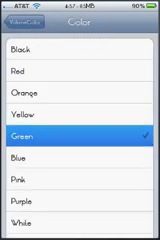
left_click(22, 18)
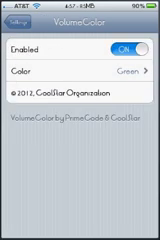
left_click(15, 18)
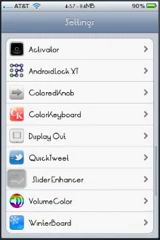